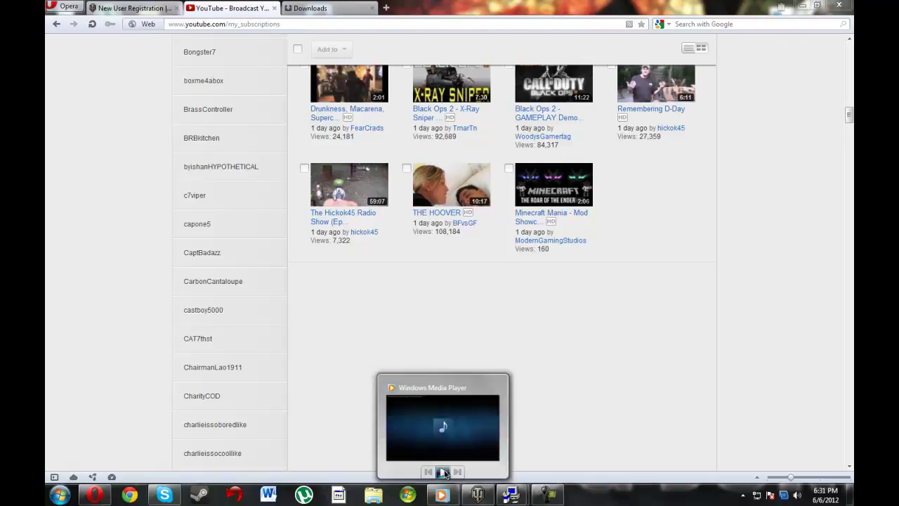
# Step: Play the music track from the Windows Media Player taskbar thumbnail and bring the player up
pyautogui.click(443, 472)
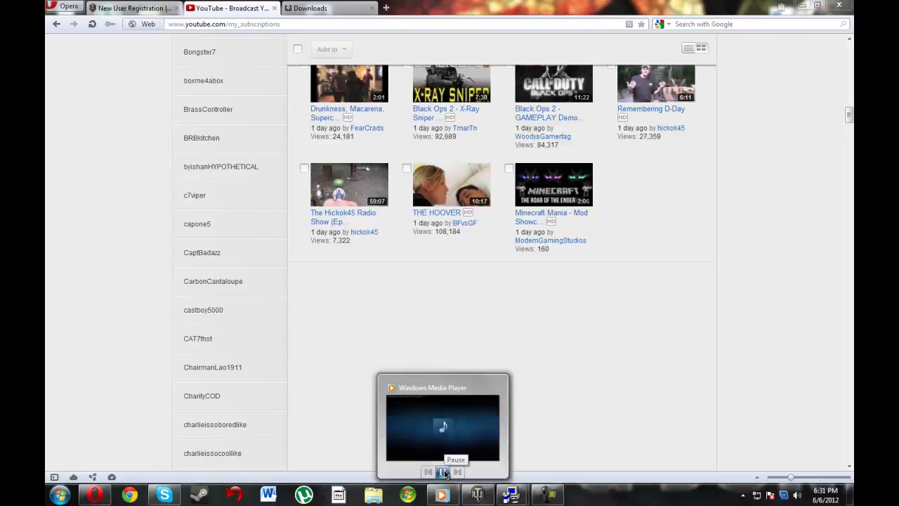
pyautogui.click(443, 422)
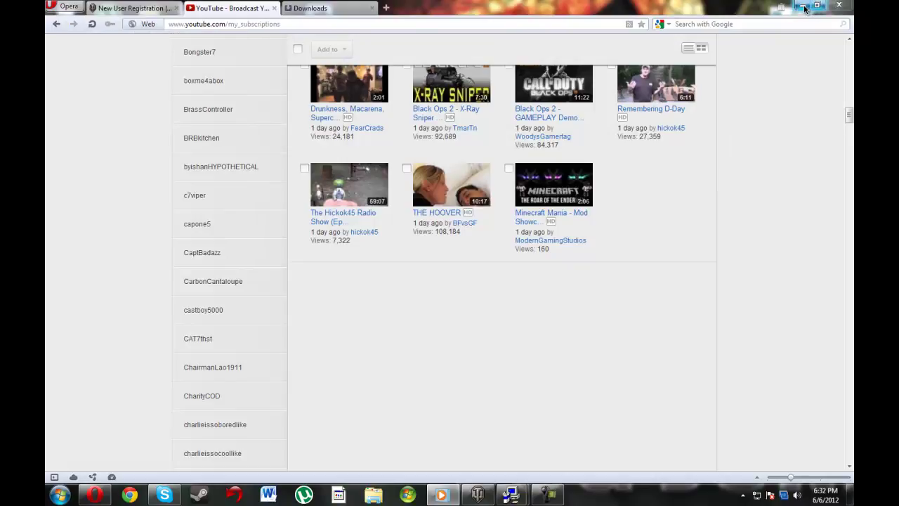
# Step: Minimize Opera and drag the DirectX installer down to reveal World of Tanks setup progress
pyautogui.click(803, 7)
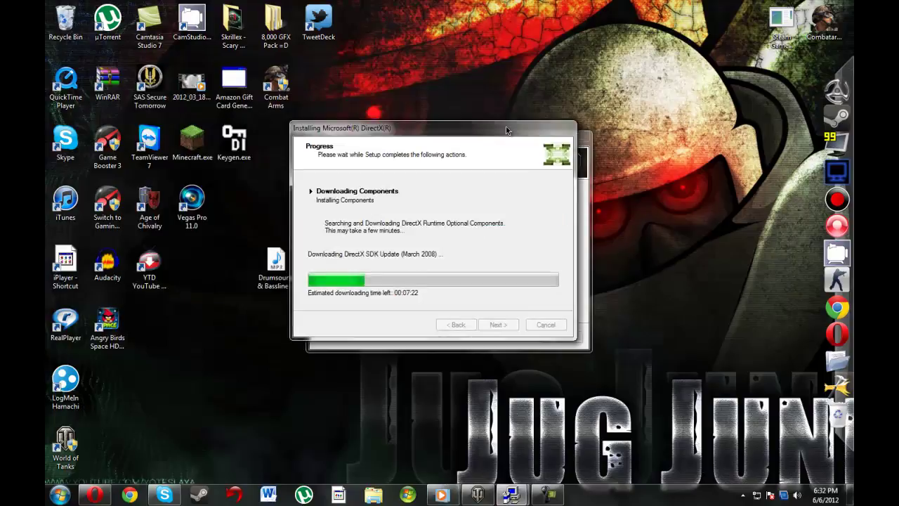
pyautogui.moveTo(626, 151); pyautogui.dragTo(692, 222)
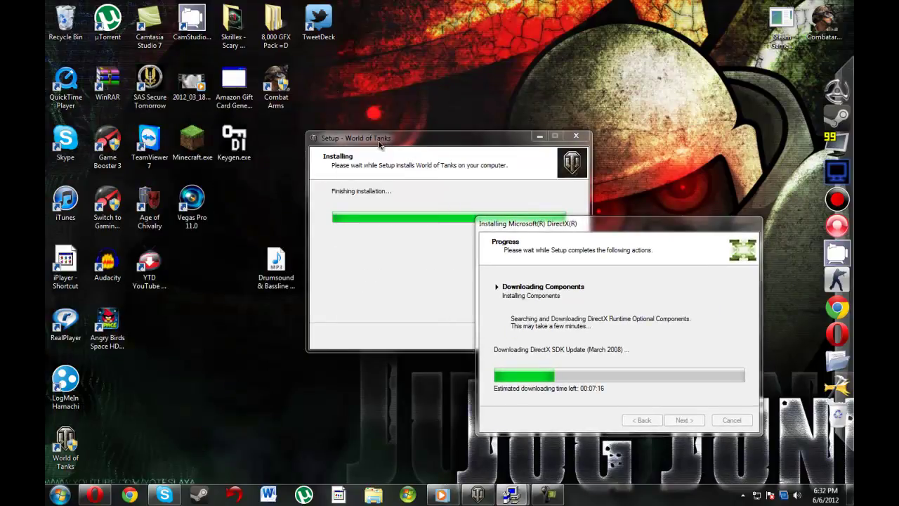
pyautogui.moveTo(597, 231); pyautogui.dragTo(453, 200)
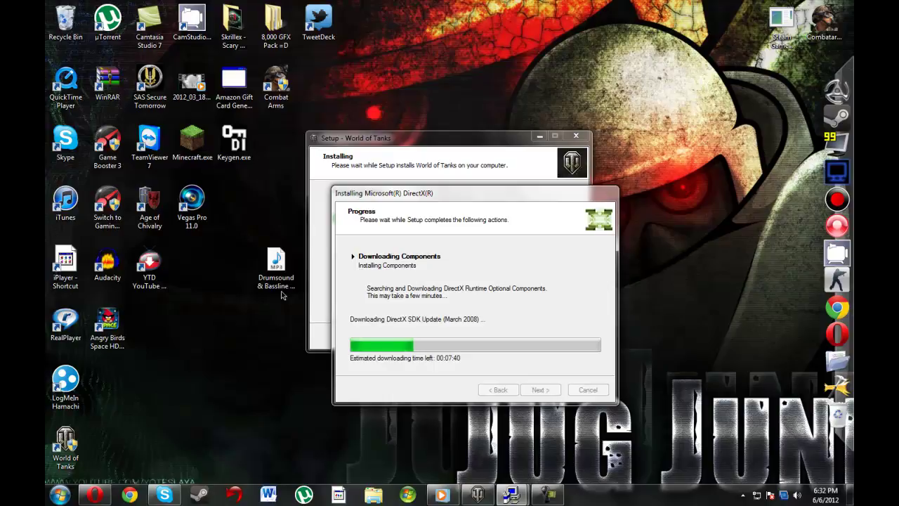
pyautogui.click(277, 270)
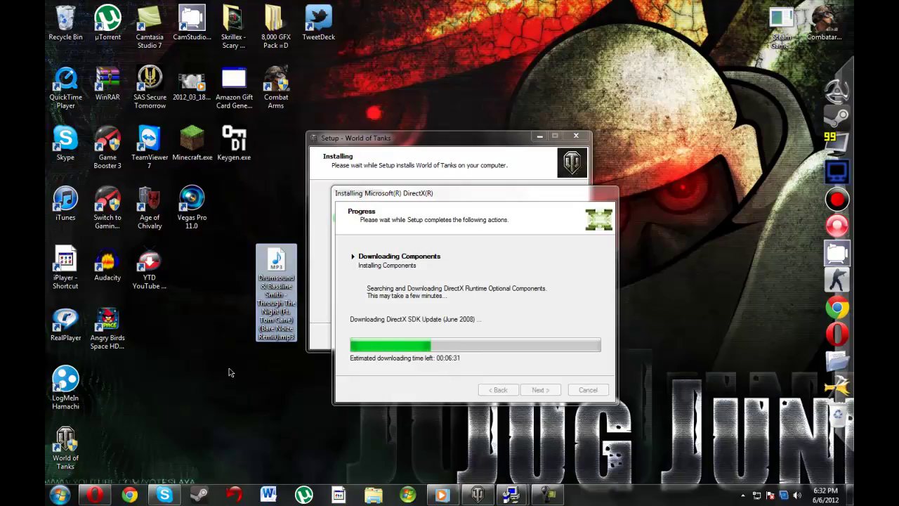
pyautogui.click(240, 381)
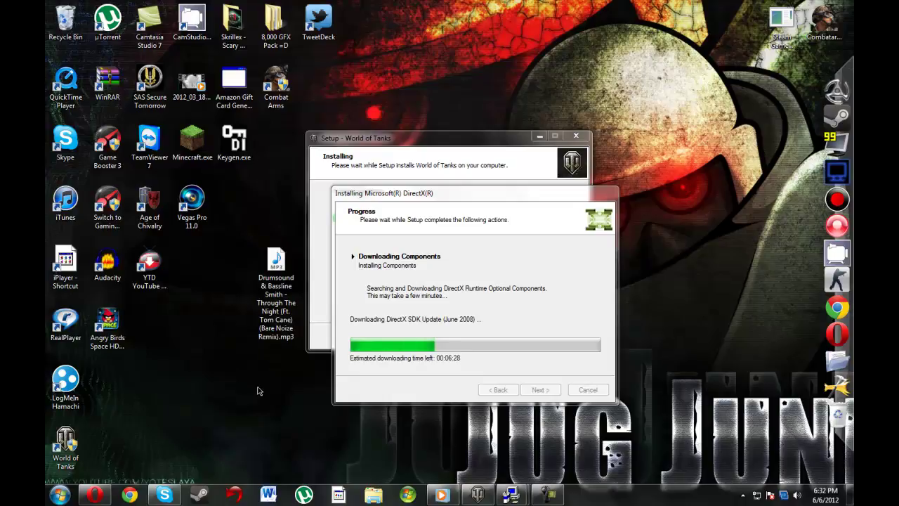
pyautogui.click(522, 187)
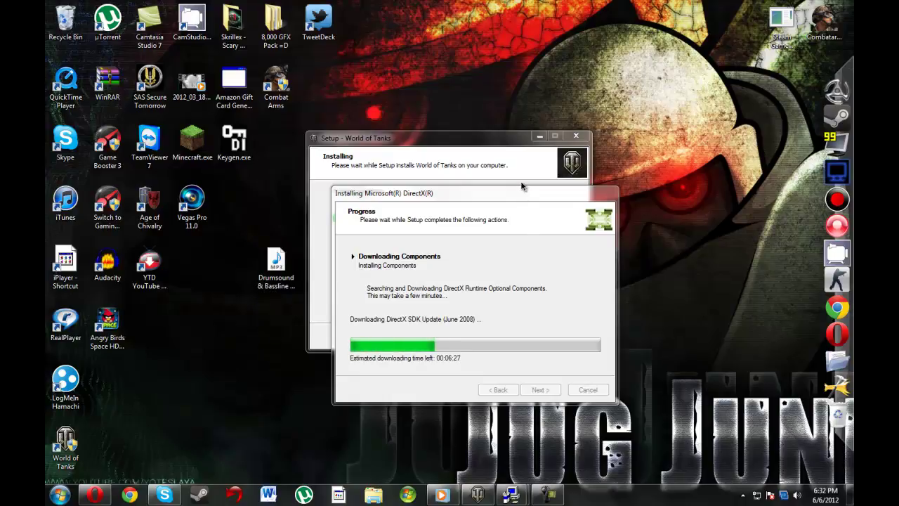
pyautogui.moveTo(546, 197)
pyautogui.mouseDown()
pyautogui.moveTo(537, 317)
pyautogui.moveTo(568, 483)
pyautogui.moveTo(248, 478)
pyautogui.mouseUp()
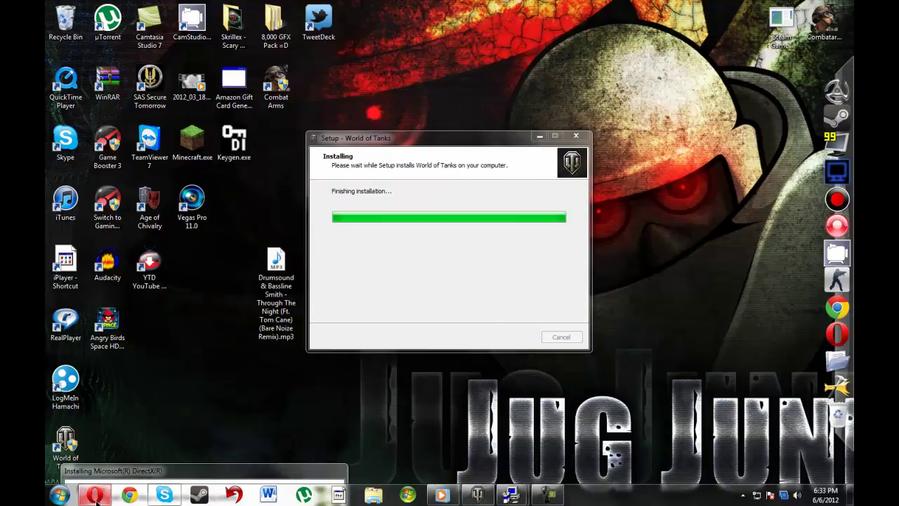
pyautogui.moveTo(512, 495)
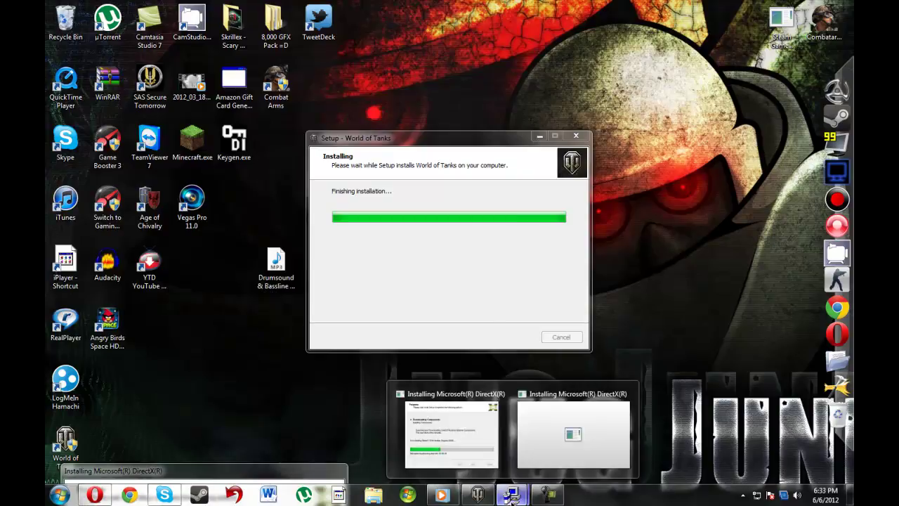
# Step: Bring up Windows Media Player, pause the Drumsound track at 1:19, and pause the Camtasia recording
pyautogui.click(548, 496)
pyautogui.click(548, 496)
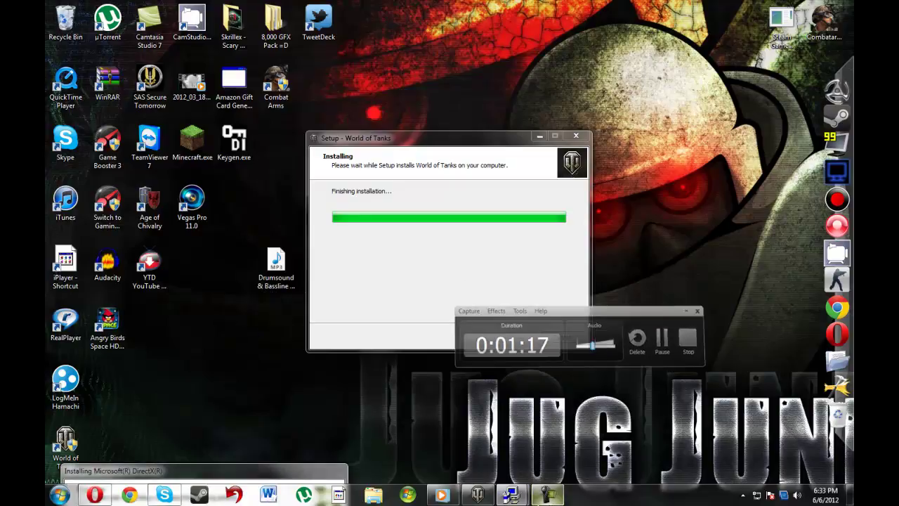
pyautogui.click(441, 496)
pyautogui.click(450, 468)
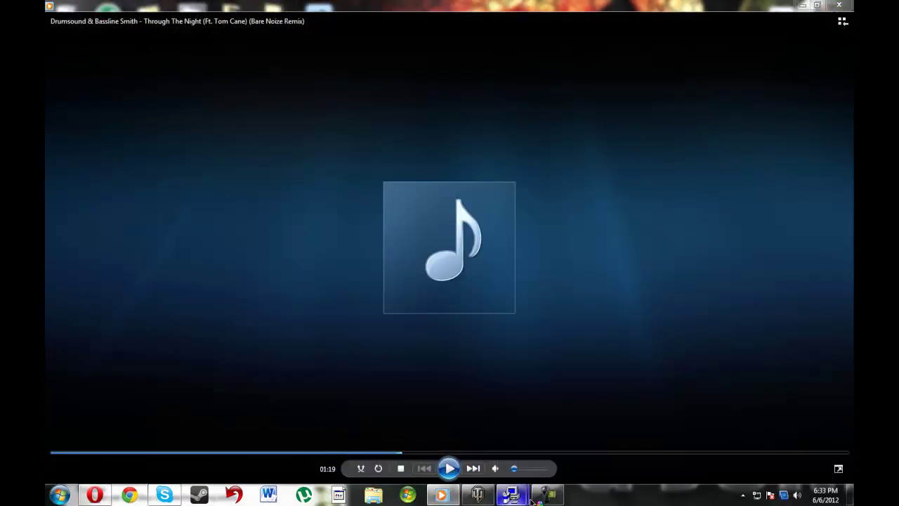
pyautogui.click(548, 496)
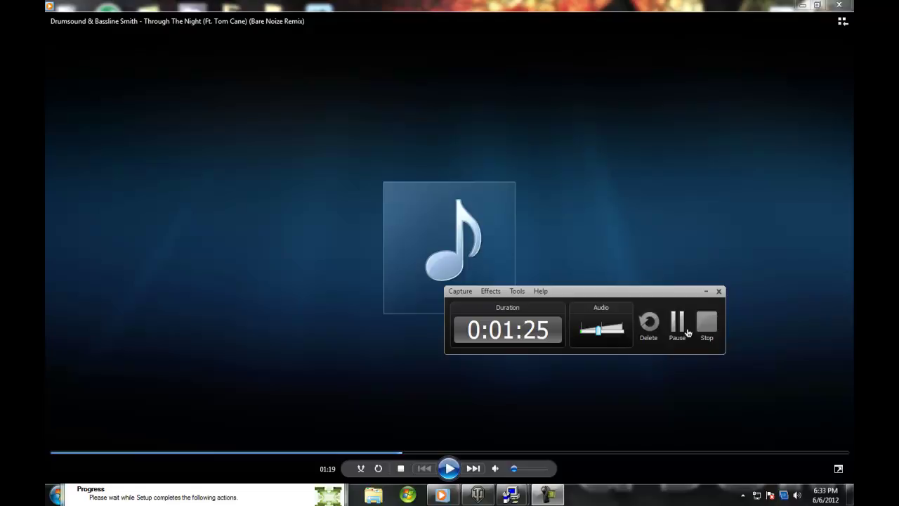
pyautogui.click(679, 325)
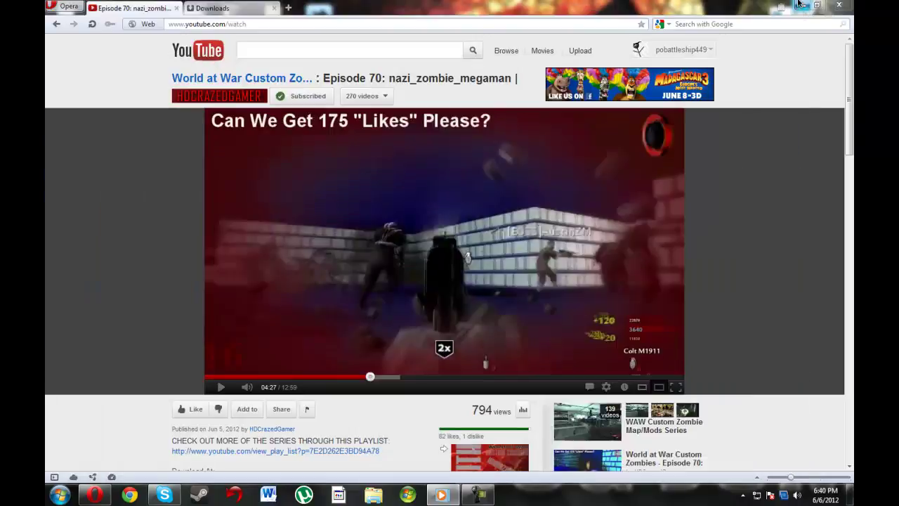
# Step: Minimize the Opera YouTube zombies episode to show the desktop icons
pyautogui.click(803, 6)
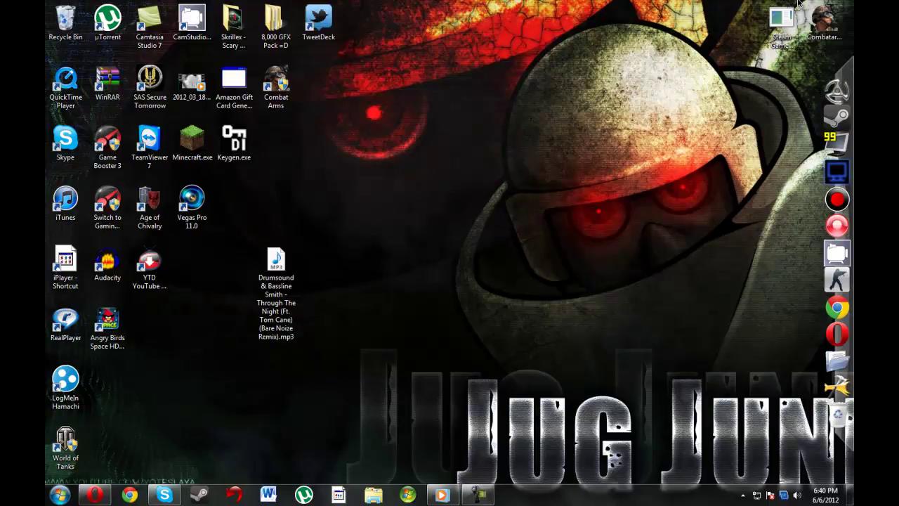
# Step: Rearrange desktop icons, placing the Drumsound MP3 and World of Tanks shortcut beside TweetDeck
pyautogui.press('Down')
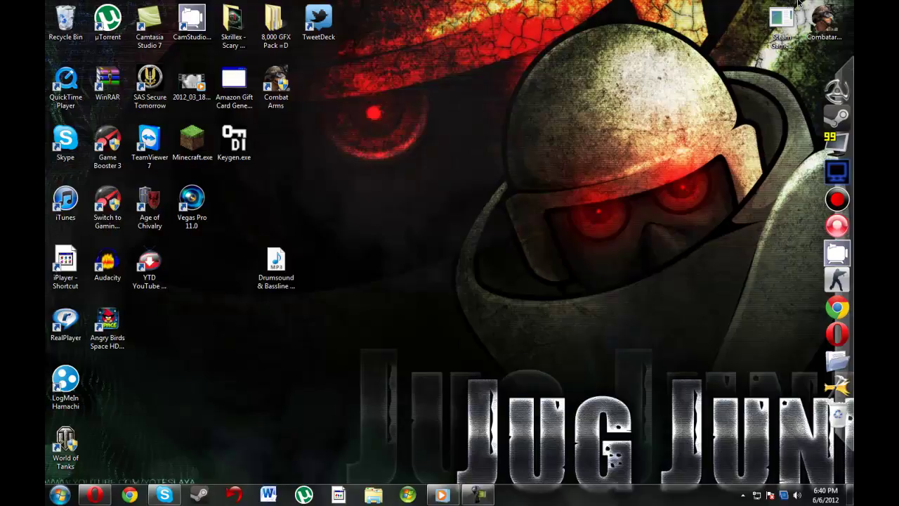
pyautogui.moveTo(478, 205); pyautogui.dragTo(533, 243)
pyautogui.moveTo(778, 191); pyautogui.dragTo(493, 122)
pyautogui.moveTo(492, 159)
pyautogui.mouseDown()
pyautogui.moveTo(784, 309)
pyautogui.moveTo(537, 92)
pyautogui.mouseUp()
pyautogui.moveTo(529, 257)
pyautogui.mouseDown()
pyautogui.moveTo(742, 131)
pyautogui.moveTo(459, 378)
pyautogui.mouseUp()
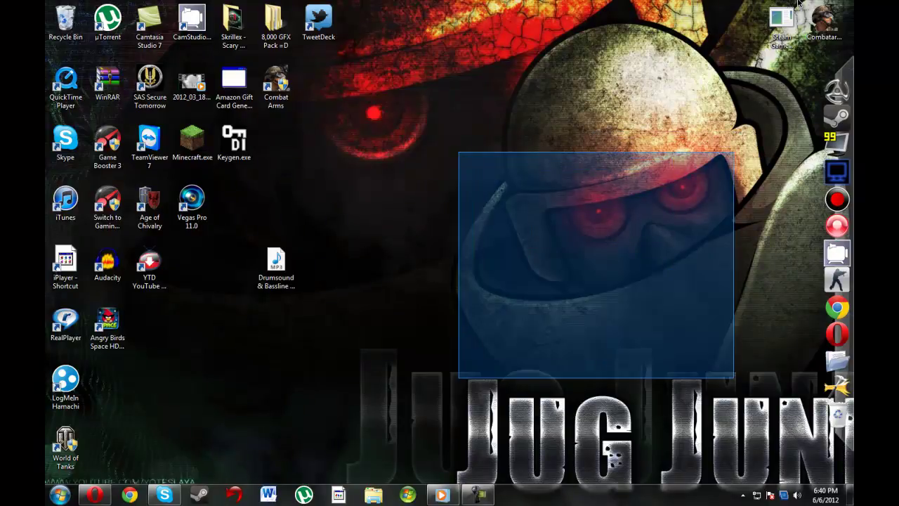
pyautogui.moveTo(616, 254)
pyautogui.mouseDown()
pyautogui.moveTo(774, 107)
pyautogui.moveTo(413, 378)
pyautogui.moveTo(442, 369)
pyautogui.moveTo(757, 102)
pyautogui.moveTo(569, 438)
pyautogui.moveTo(506, 344)
pyautogui.mouseUp()
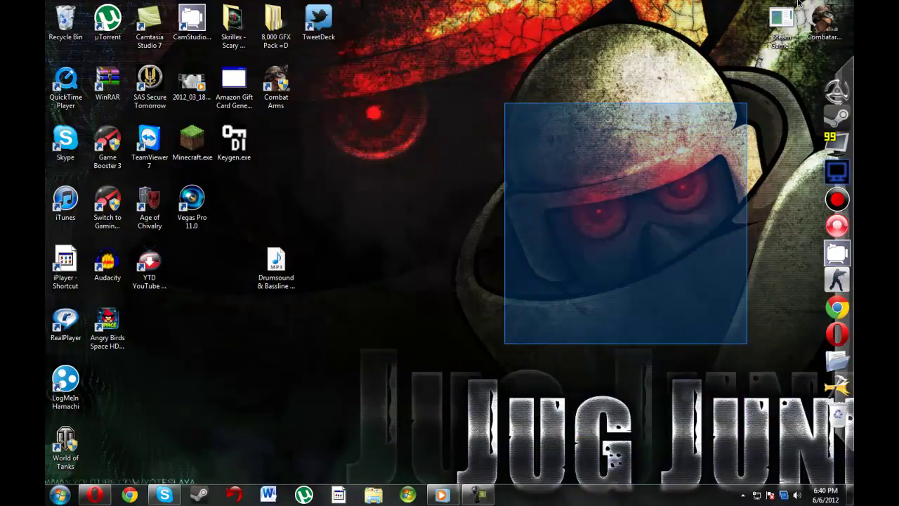
pyautogui.moveTo(506, 345); pyautogui.dragTo(482, 225)
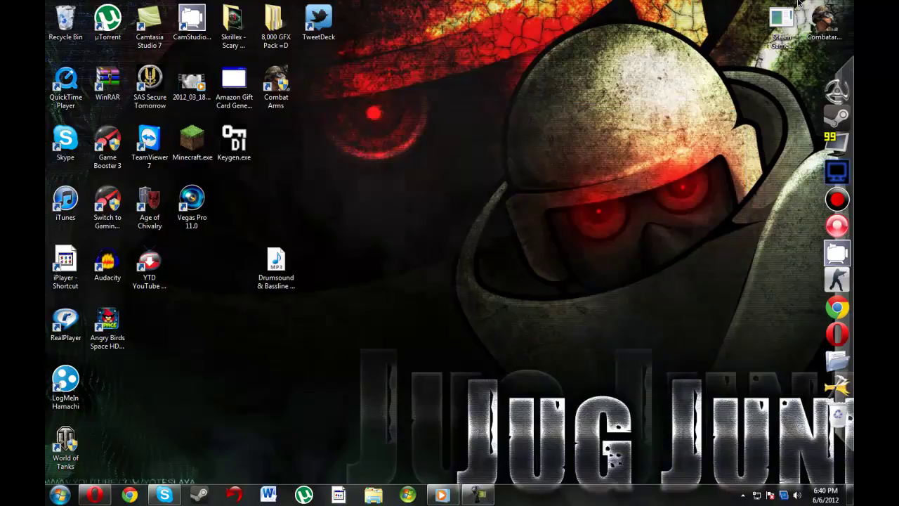
pyautogui.moveTo(276, 267)
pyautogui.mouseDown()
pyautogui.moveTo(382, 42)
pyautogui.moveTo(403, 28)
pyautogui.mouseUp()
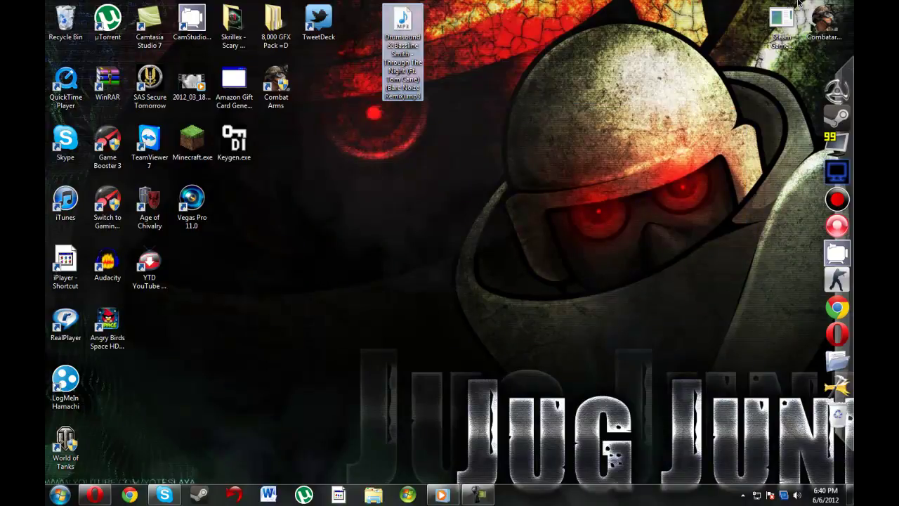
pyautogui.moveTo(66, 443); pyautogui.dragTo(361, 26)
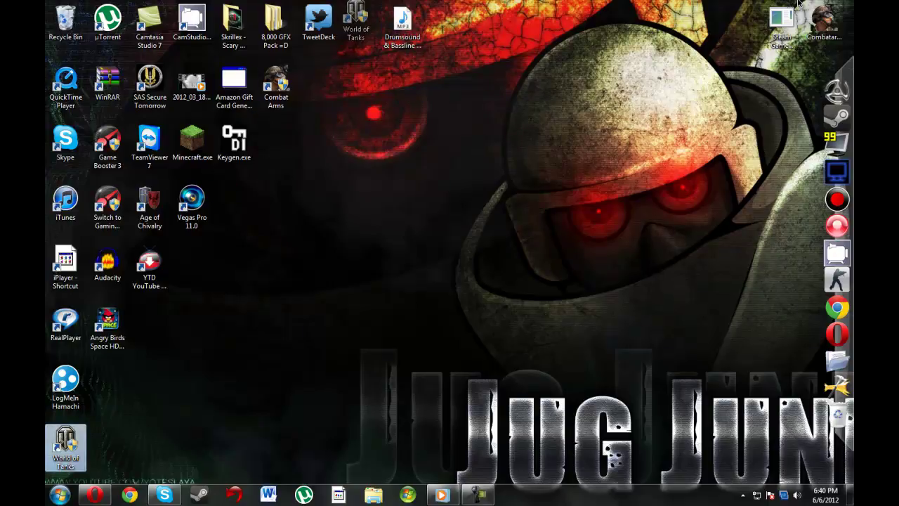
# Step: Deselect the World of Tanks shortcut and Alt+Tab to switch back through the open windows
pyautogui.click(799, 3)
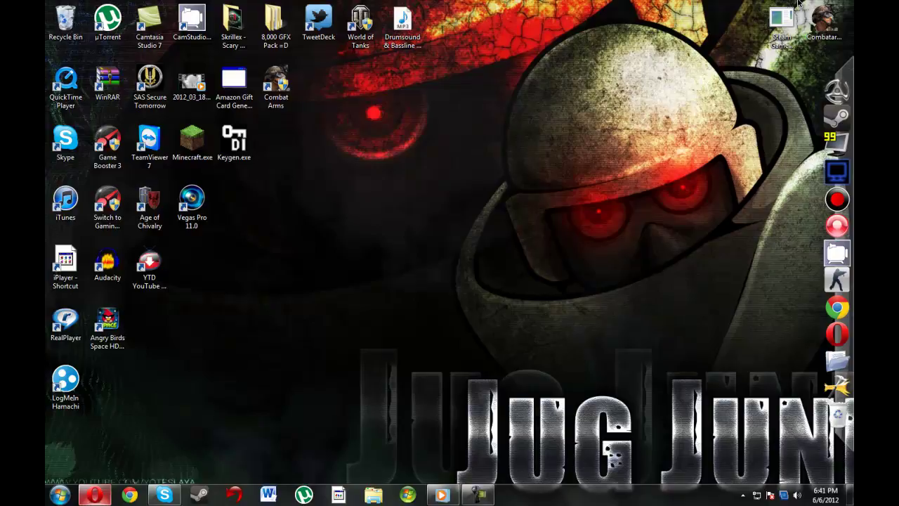
pyautogui.hotkey('alt', 'Tab')
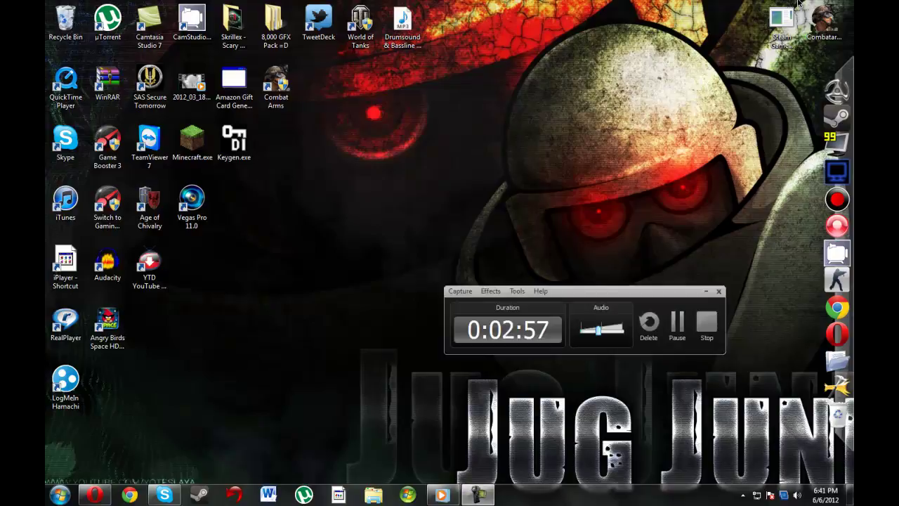
# Step: Drag the Camtasia Recorder window higher and further to the left
pyautogui.moveTo(618, 291); pyautogui.dragTo(592, 253)
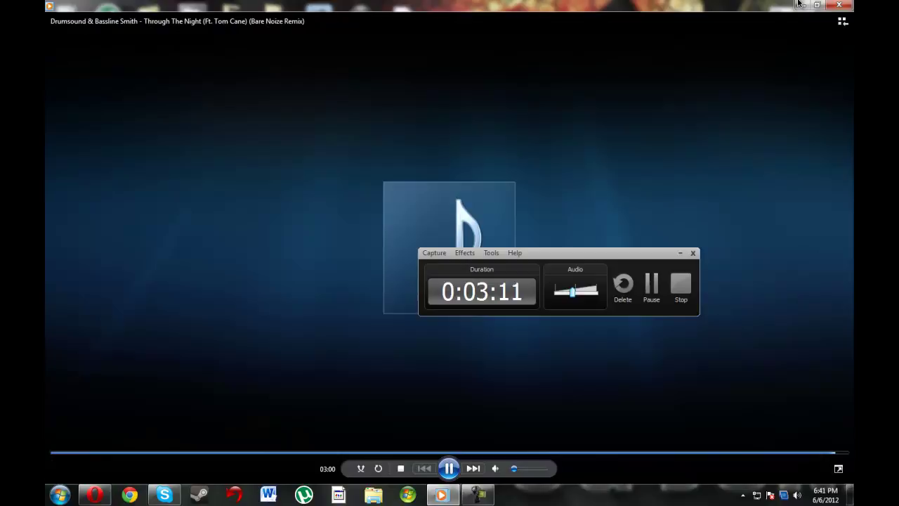
pyautogui.click(799, 4)
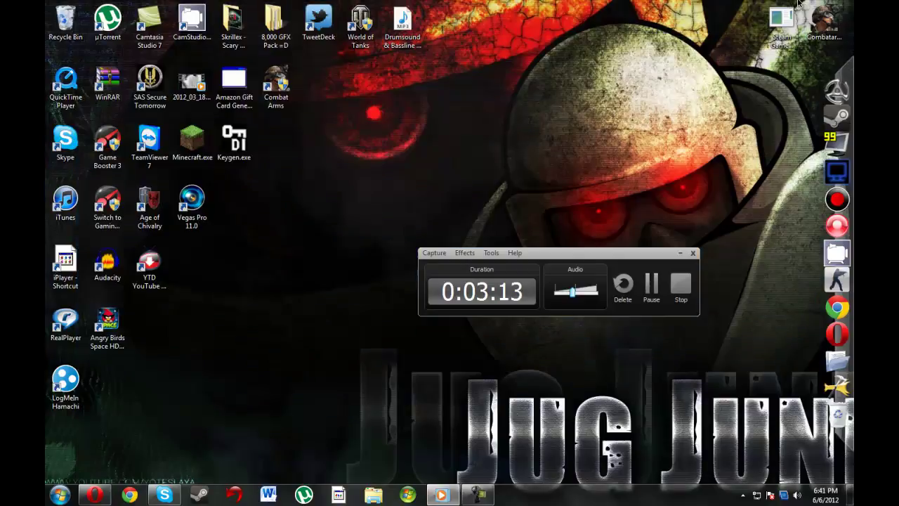